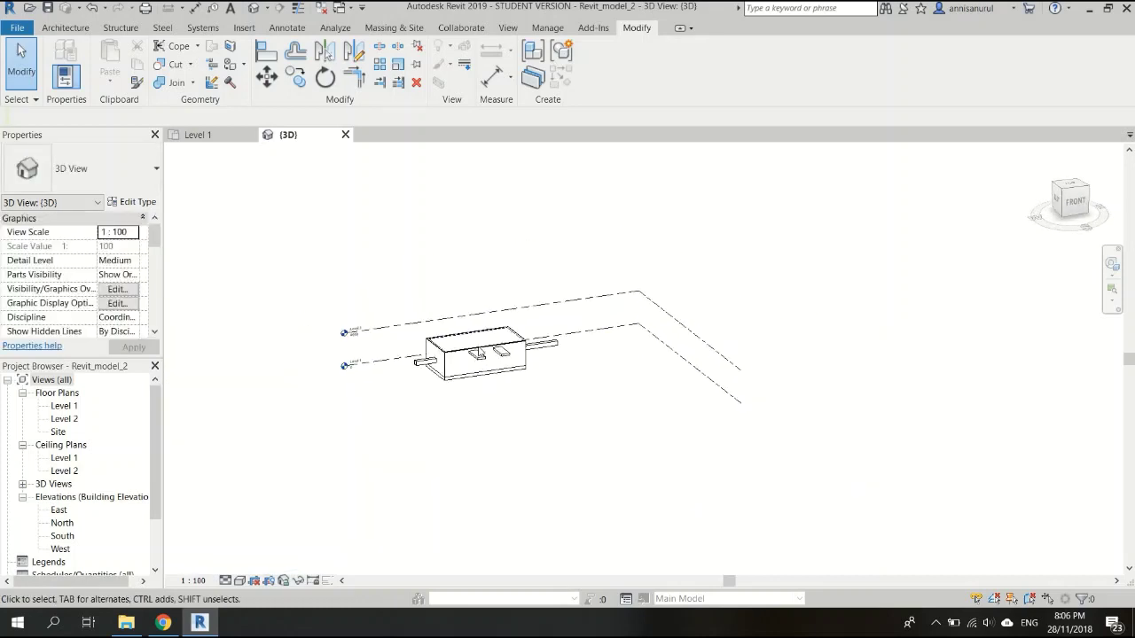
# Step: Hide the Level 2 element in the 3D view
pyautogui.scroll(3, 462, 346)
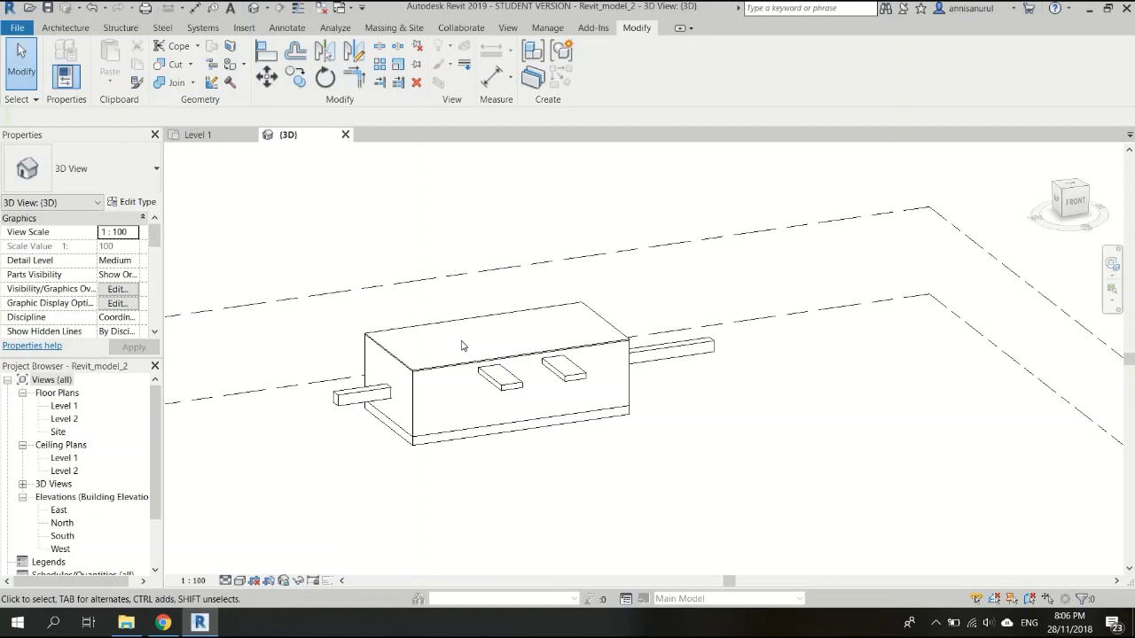
pyautogui.scroll(-2, 462, 346)
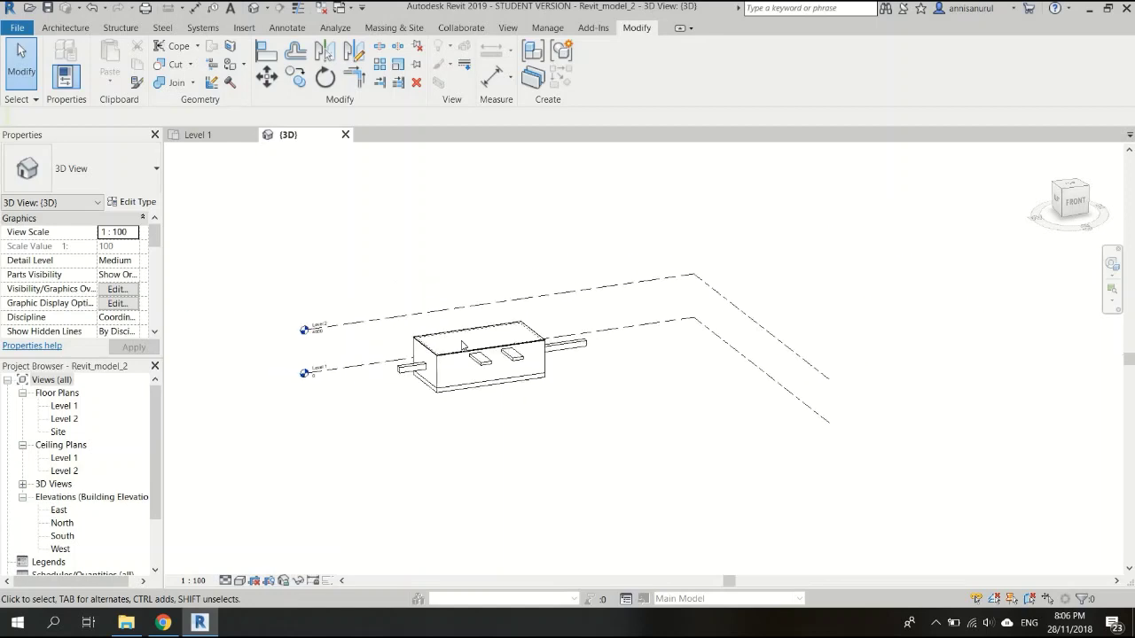
pyautogui.click(390, 326)
pyautogui.rightClick(362, 348)
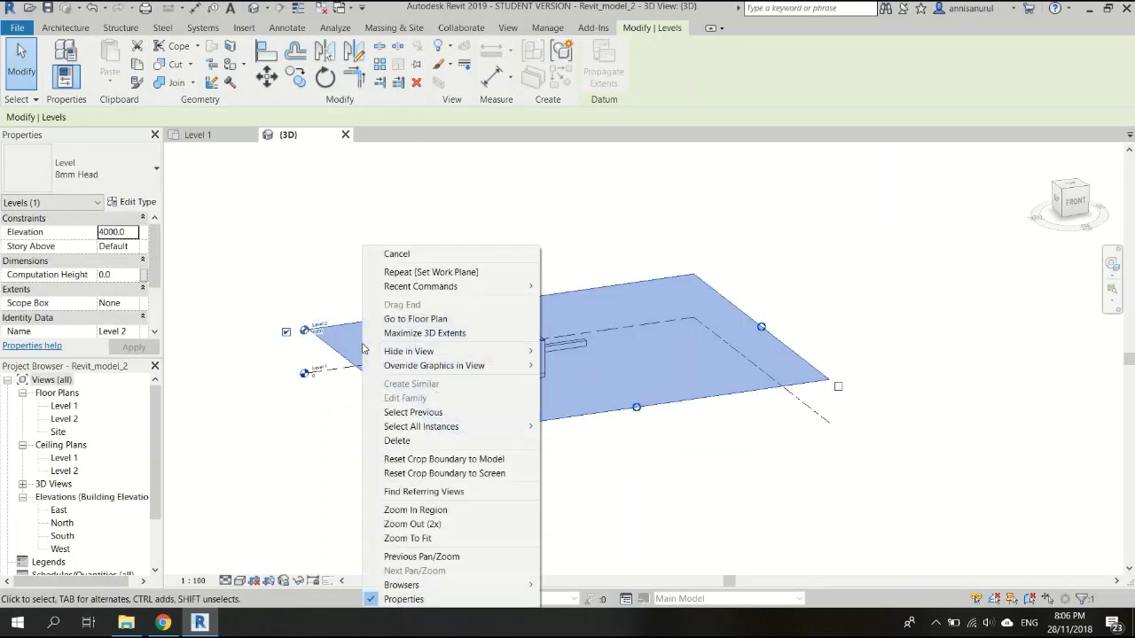
pyautogui.moveTo(417, 355)
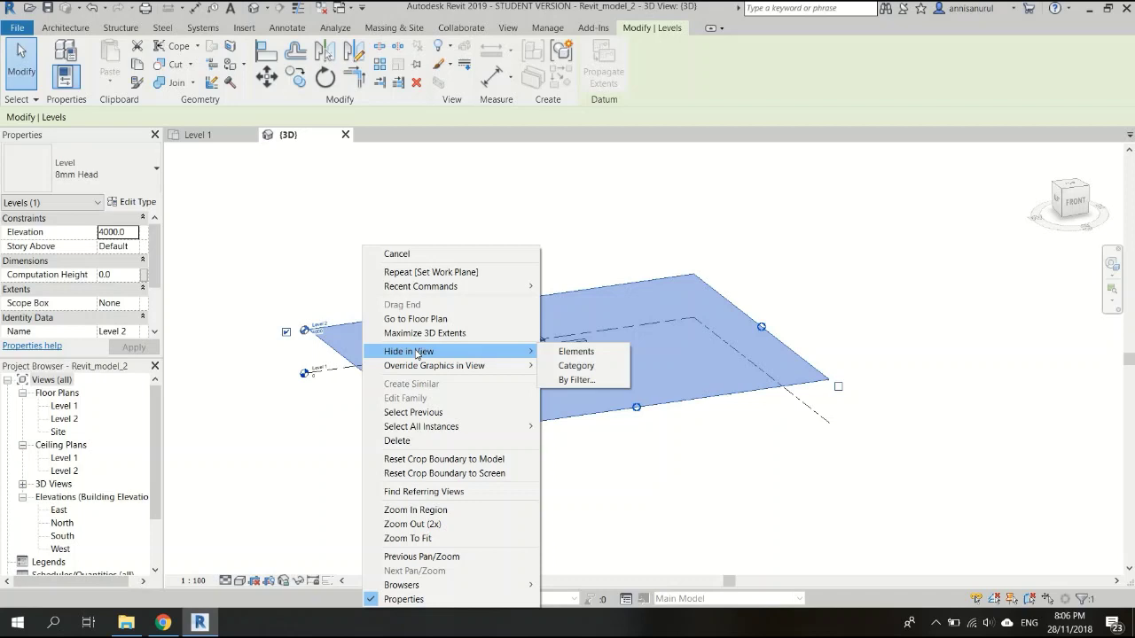
pyautogui.click(571, 354)
# Step: Hide the Level 1 element in the 3D view so only the building model is displayed
pyautogui.click(324, 378)
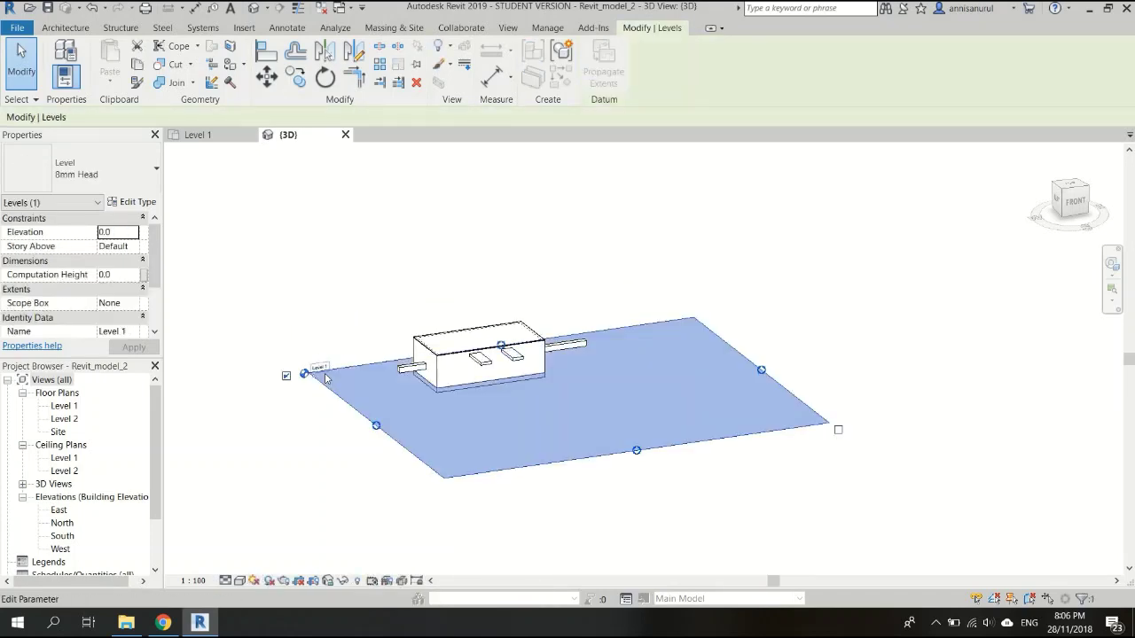
pyautogui.rightClick(325, 377)
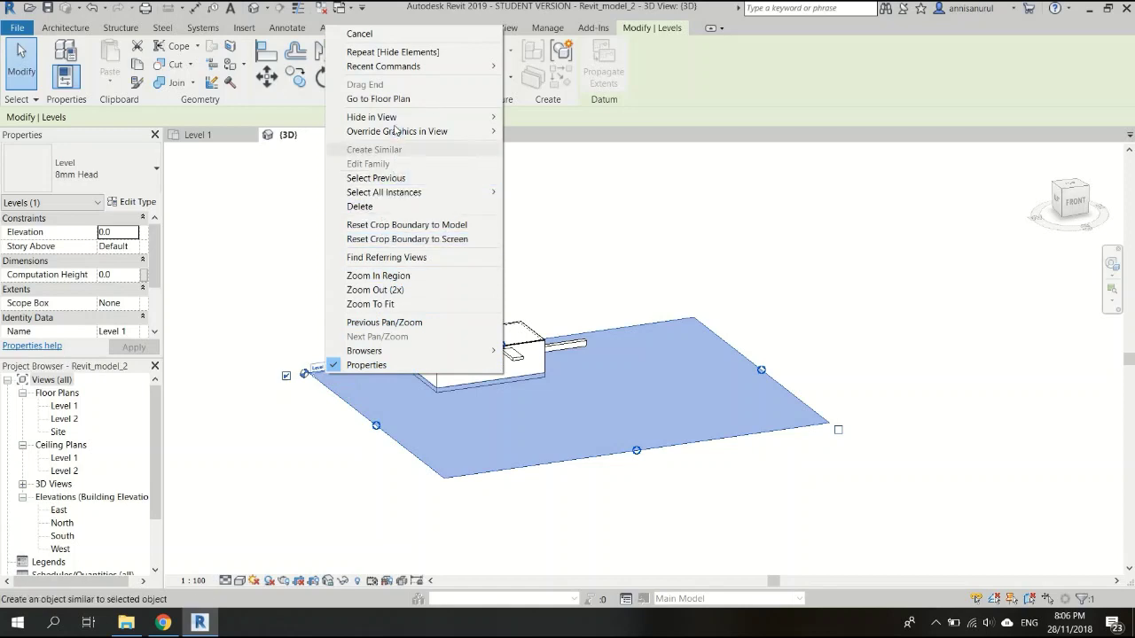
pyautogui.moveTo(396, 118)
pyautogui.click(535, 116)
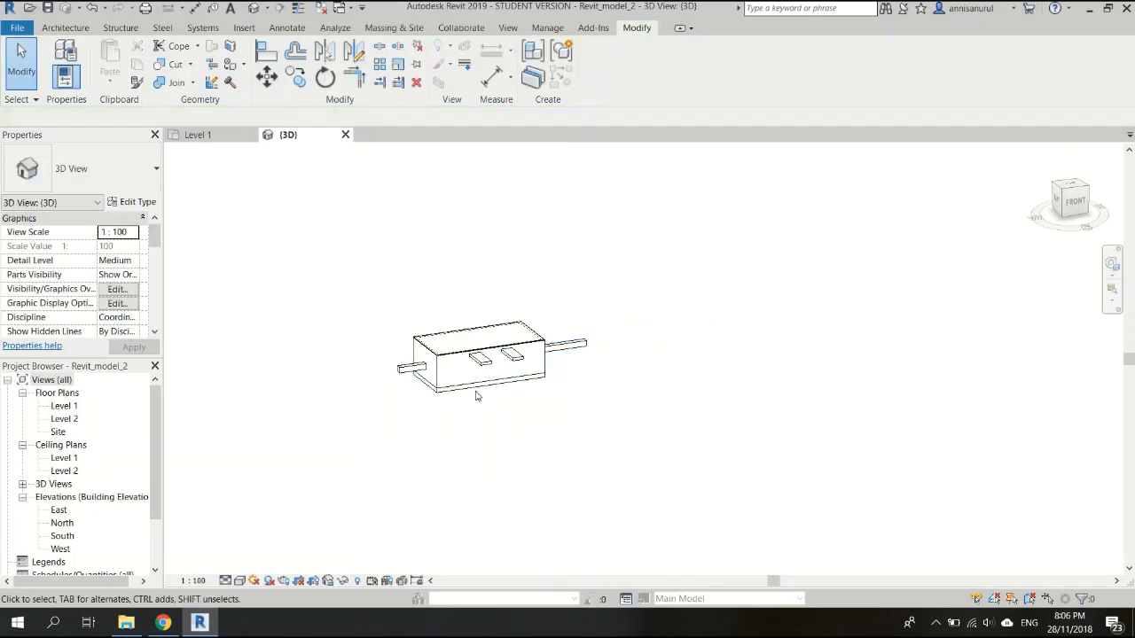
# Step: Display the Autodesk CFD 2019 add-in commands for the 3D model
pyautogui.scroll(4, 426, 376)
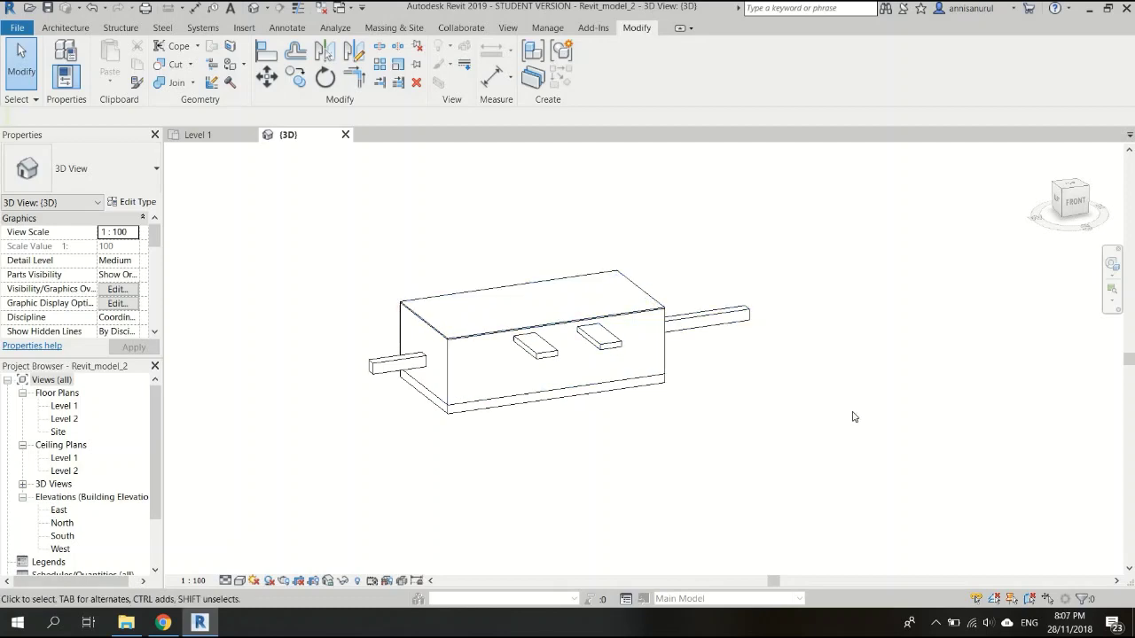
pyautogui.scroll(2, 345, 352)
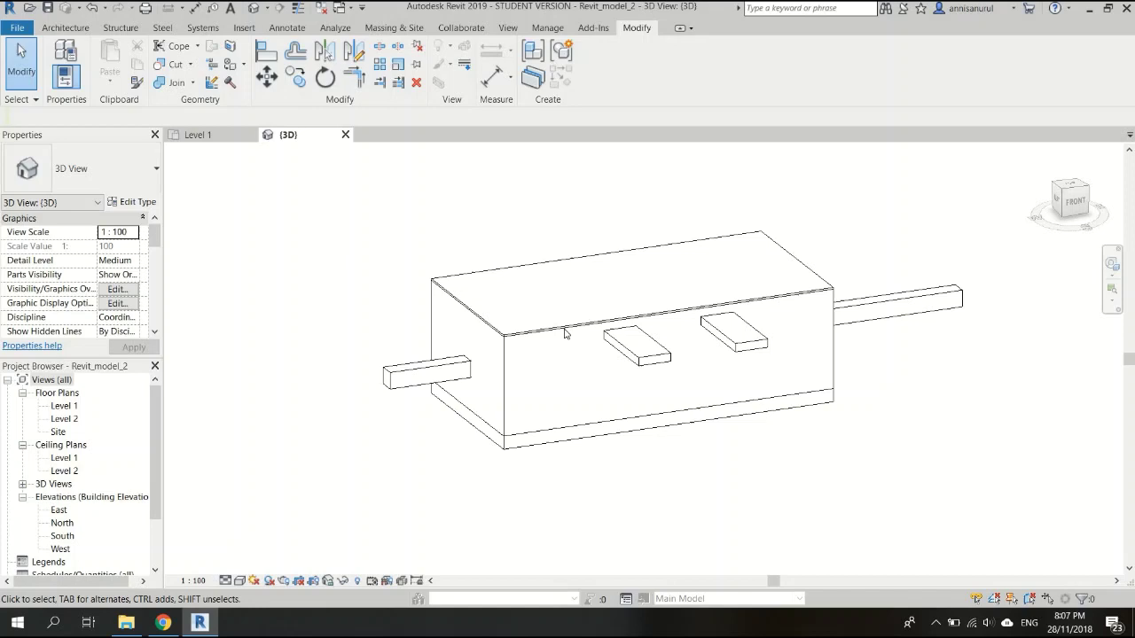
pyautogui.scroll(1, 434, 244)
pyautogui.scroll(-1, 510, 248)
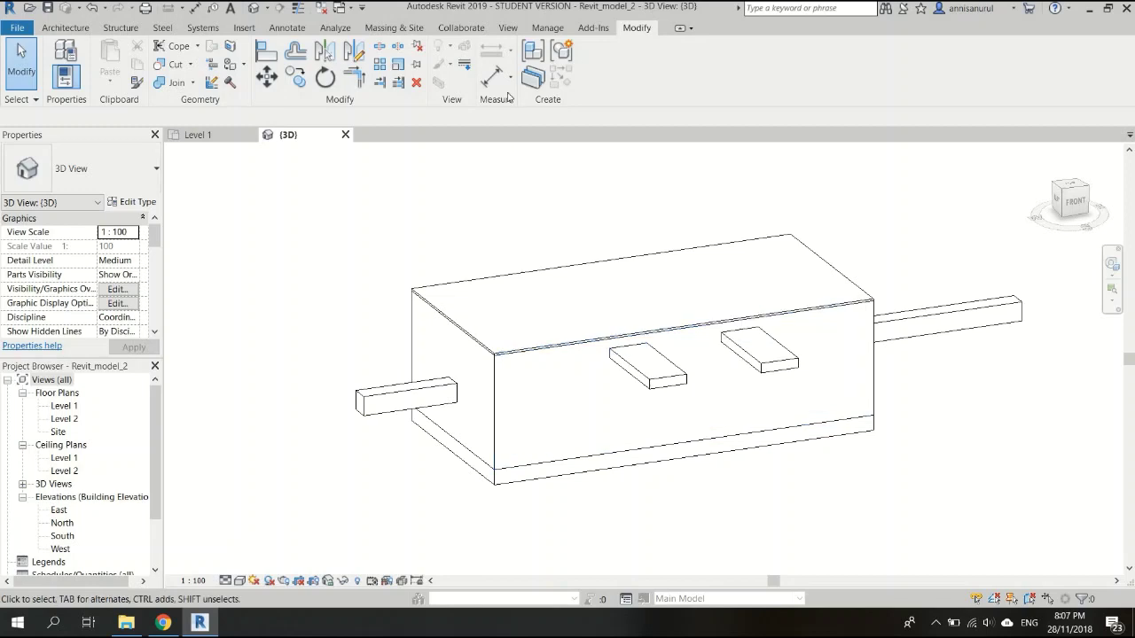
pyautogui.click(594, 27)
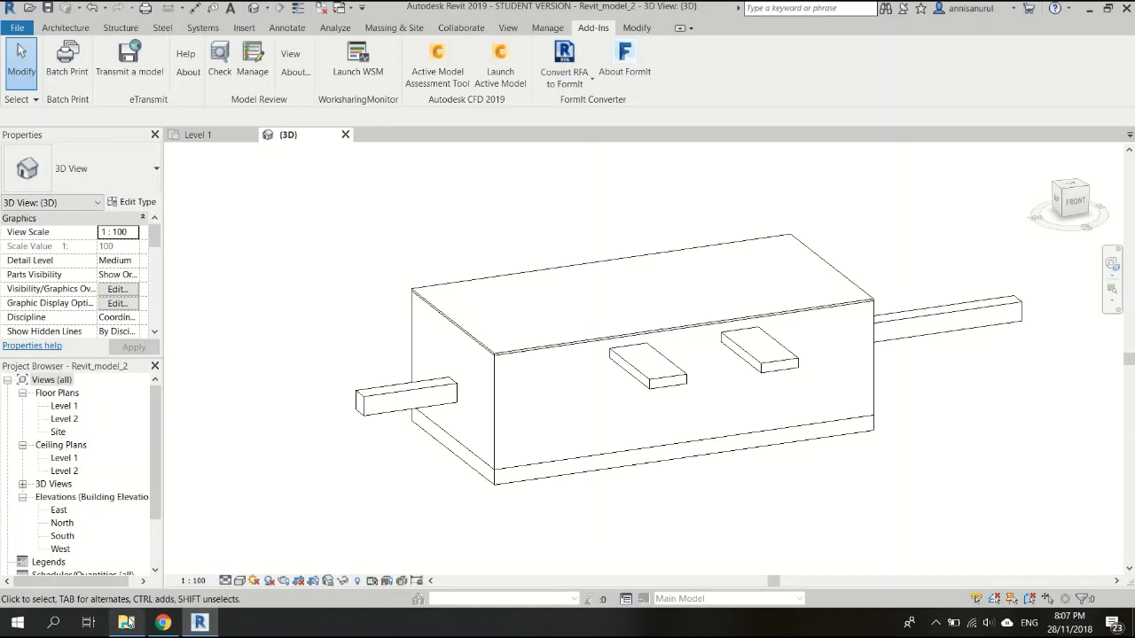
# Step: Switch to File Explorer, locate CFDConfig in C:\Program Files\Autodesk\CFD 2019, and return to Revit
pyautogui.moveTo(128, 622)
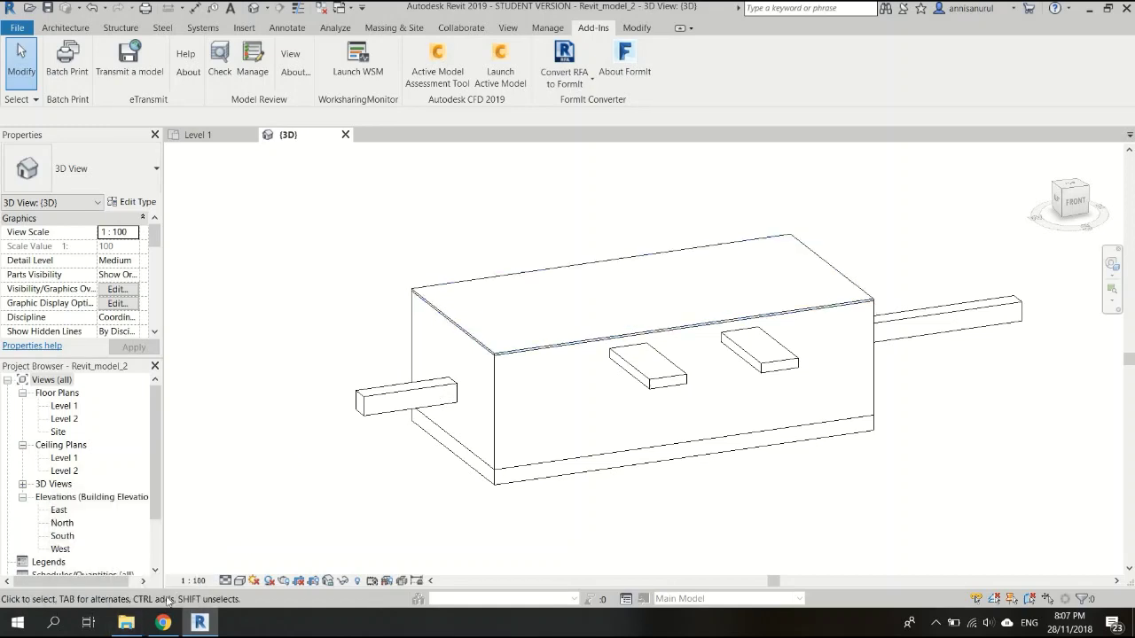
pyautogui.click(130, 616)
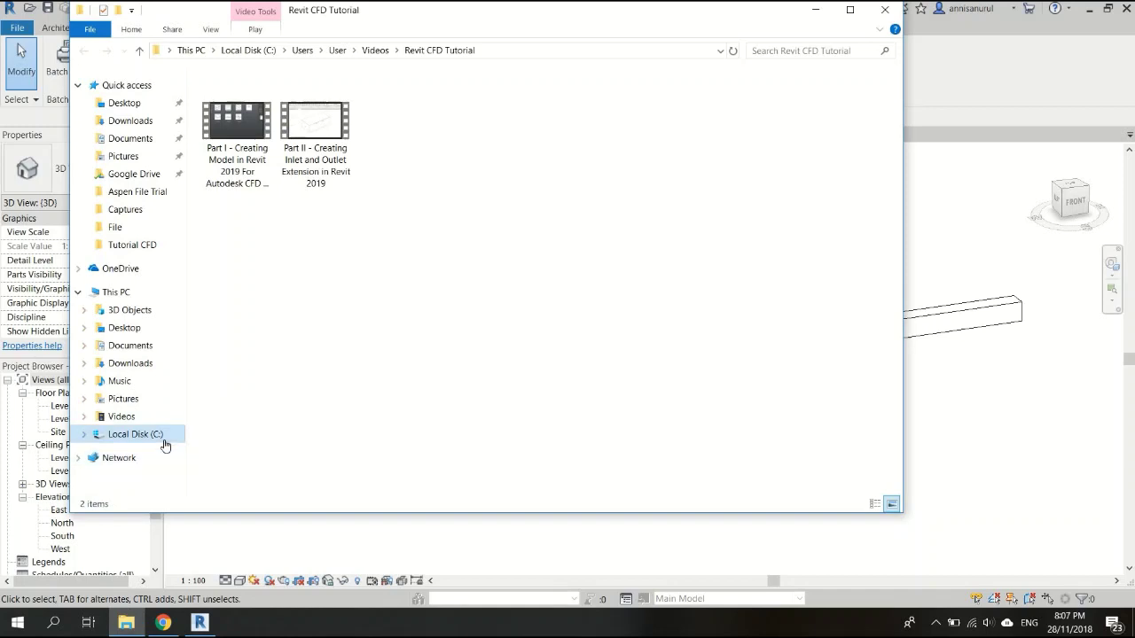
pyautogui.click(166, 444)
pyautogui.doubleClick(248, 159)
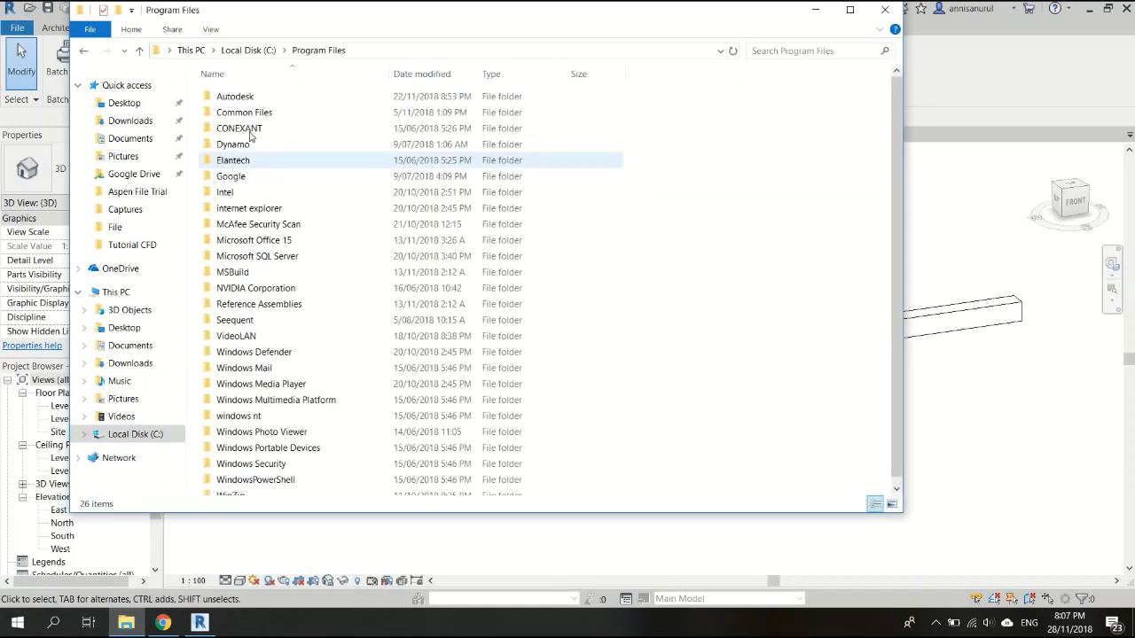
pyautogui.doubleClick(244, 102)
pyautogui.doubleClick(249, 133)
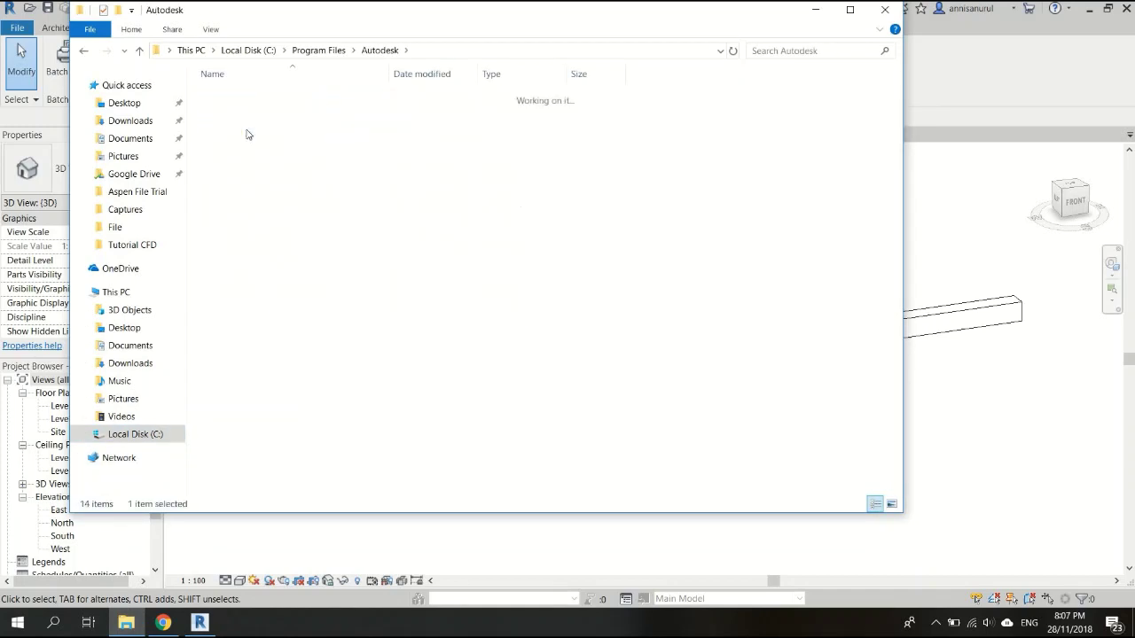
pyautogui.scroll(-9, 381, 306)
pyautogui.scroll(-15, 387, 335)
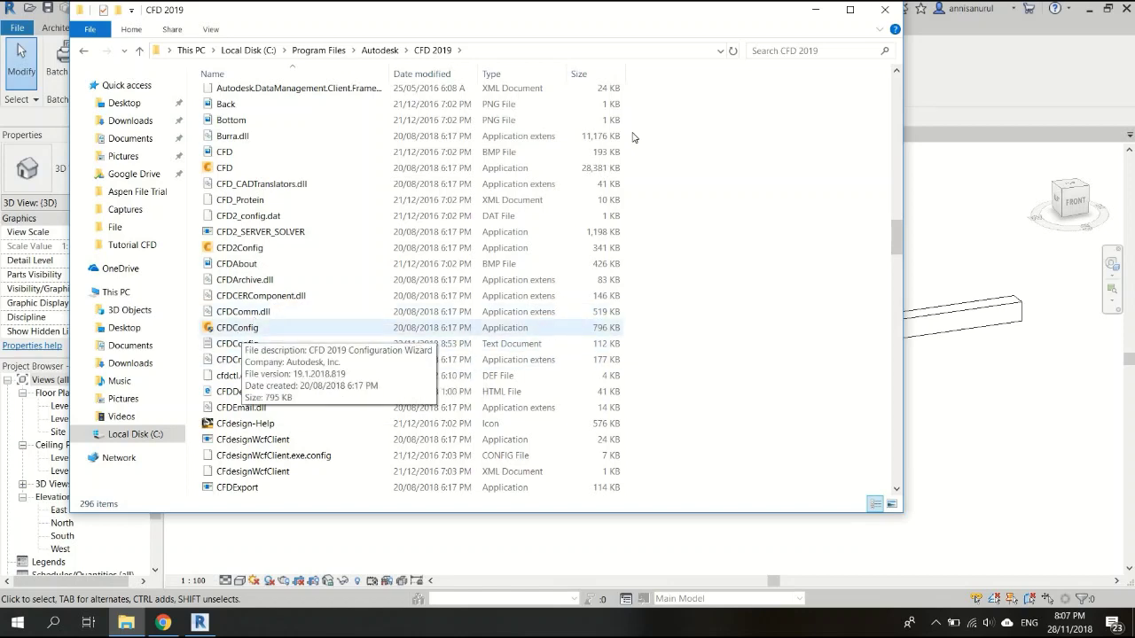
pyautogui.click(909, 235)
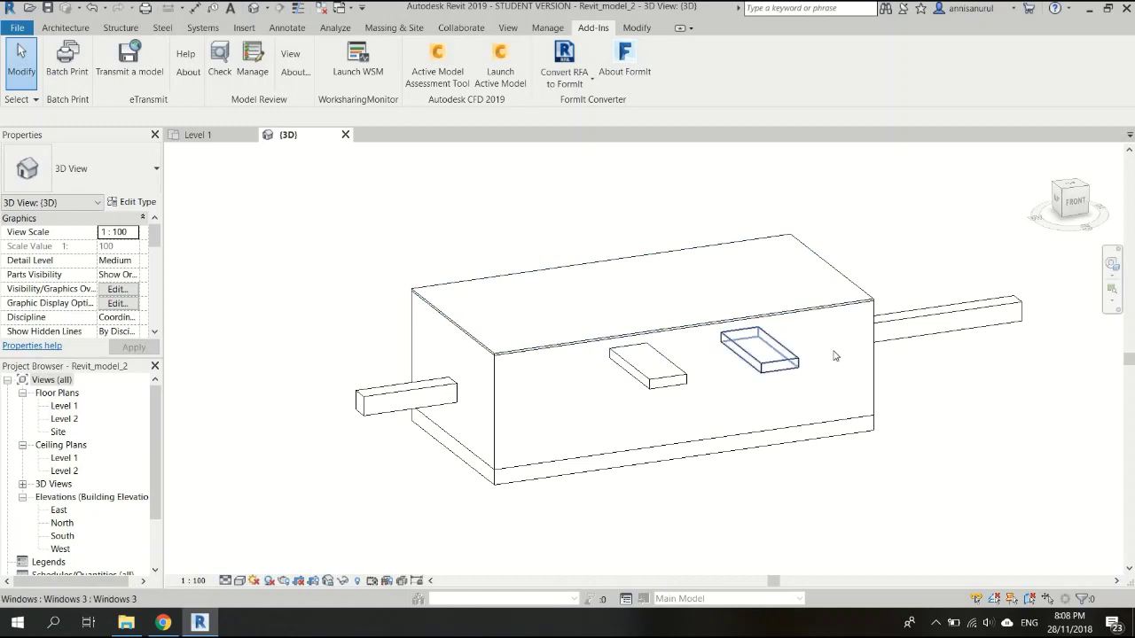
# Step: Launch the active model from Revit in Autodesk CFD 2019 and dismiss the Geometry Tools dialog without removing any objects
pyautogui.scroll(1, 834, 355)
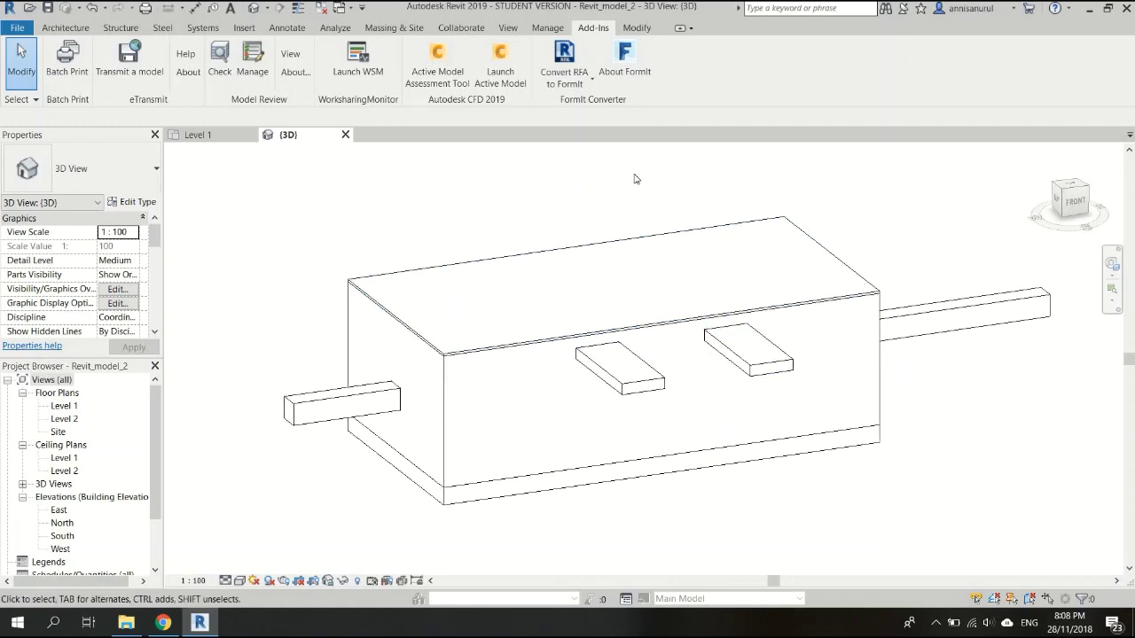
pyautogui.click(513, 70)
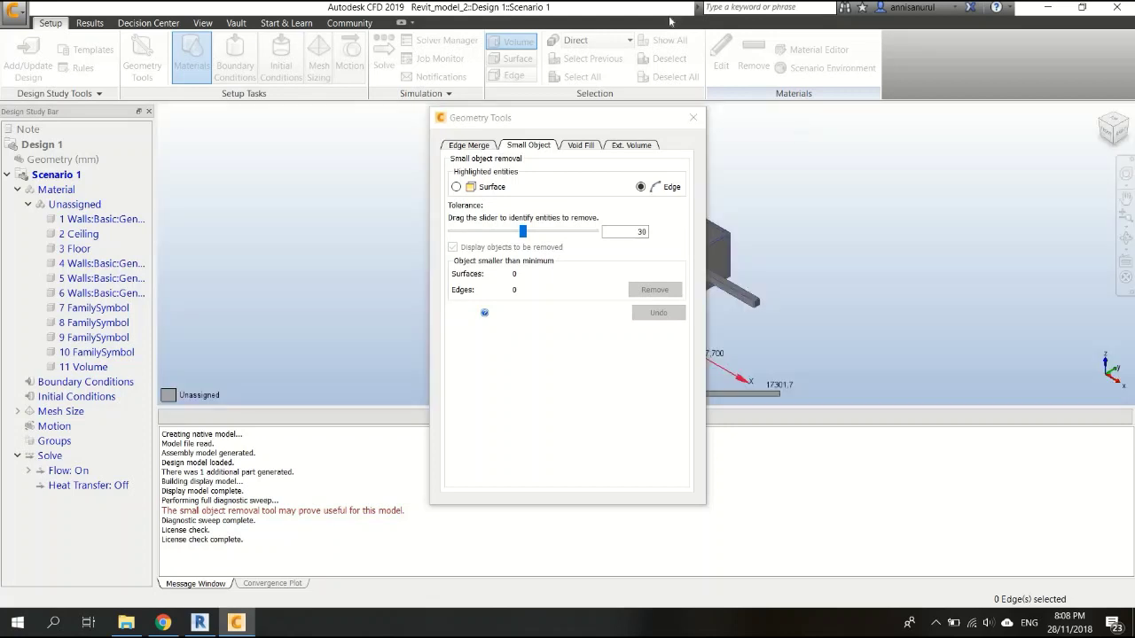
pyautogui.click(658, 159)
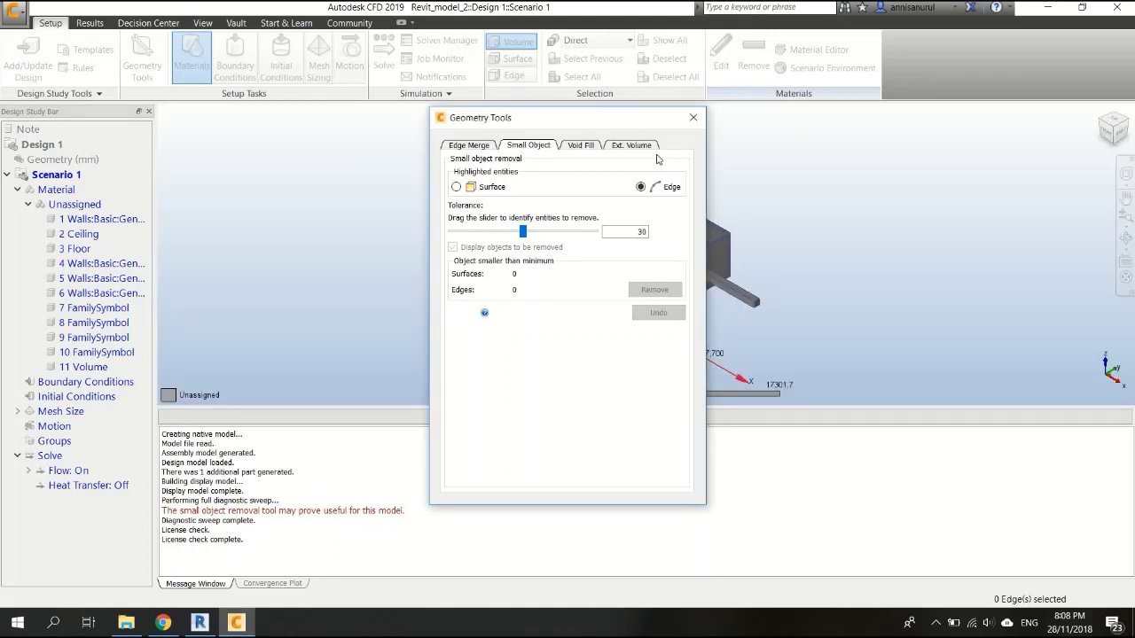
pyautogui.moveTo(675, 120); pyautogui.dragTo(751, 156)
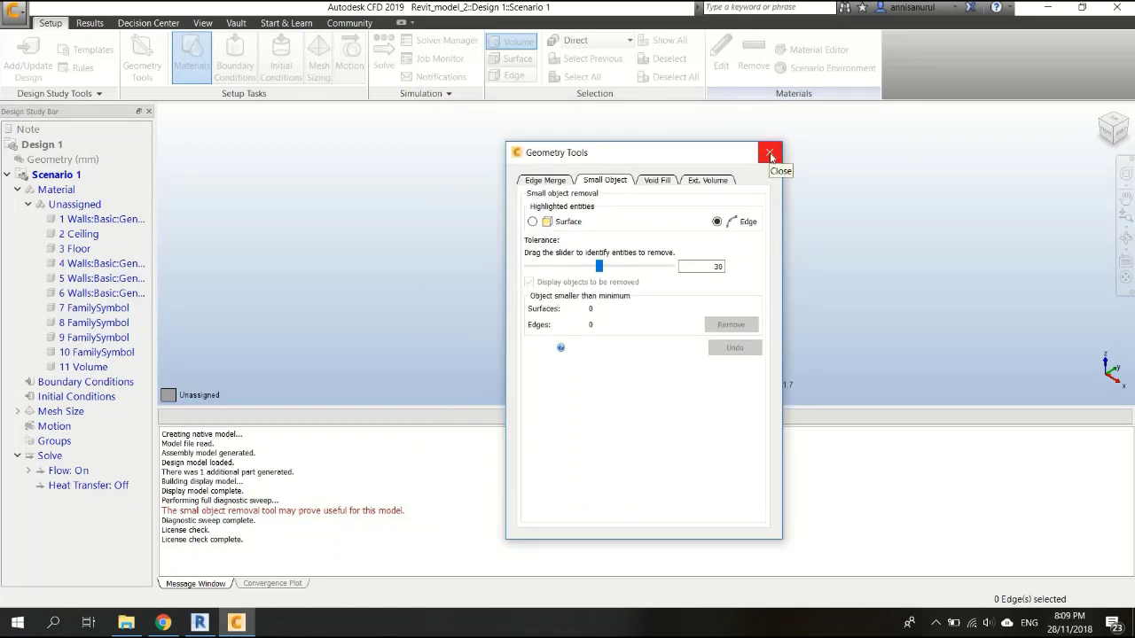
pyautogui.click(769, 156)
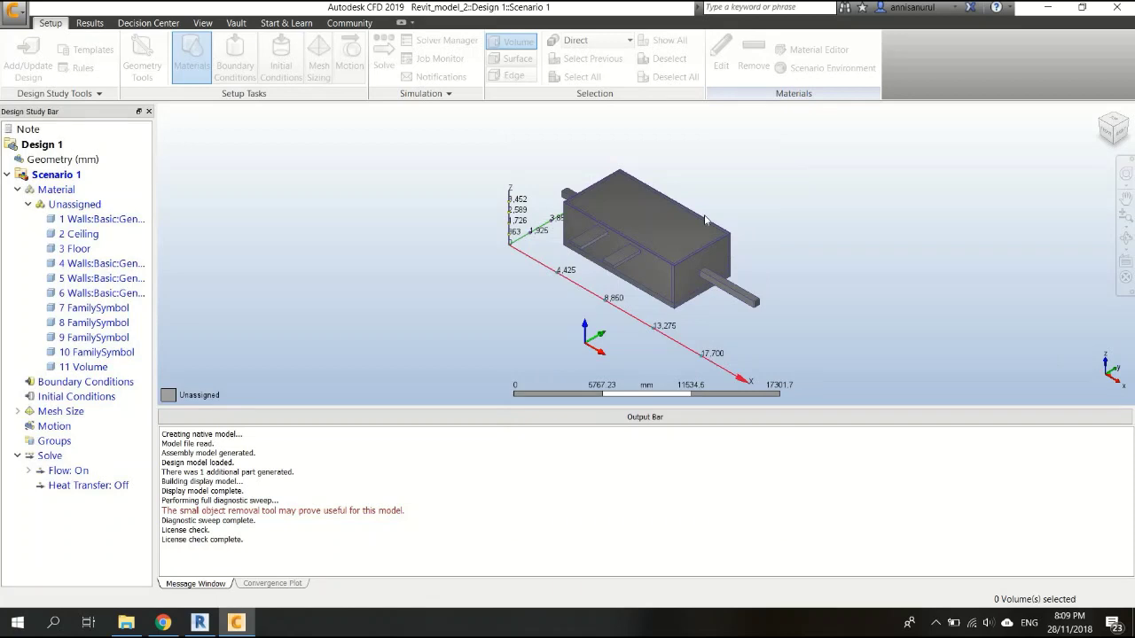
# Step: Hide the Ceiling volume and select 11 Volume, the interior volume beneath it
pyautogui.scroll(-1, 705, 218)
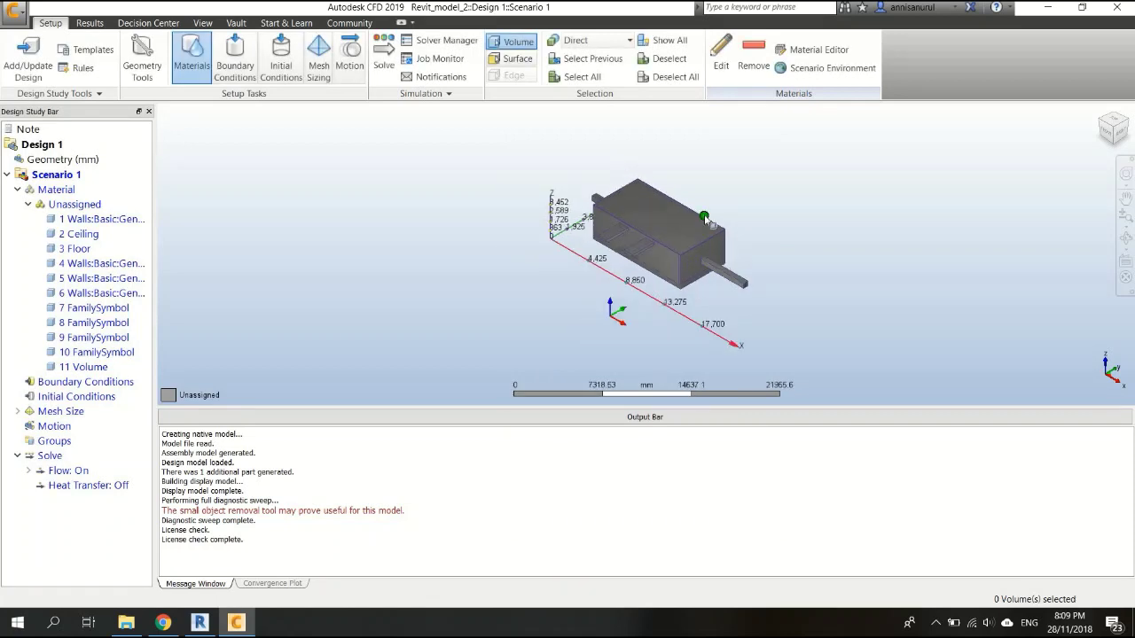
pyautogui.scroll(4, 705, 217)
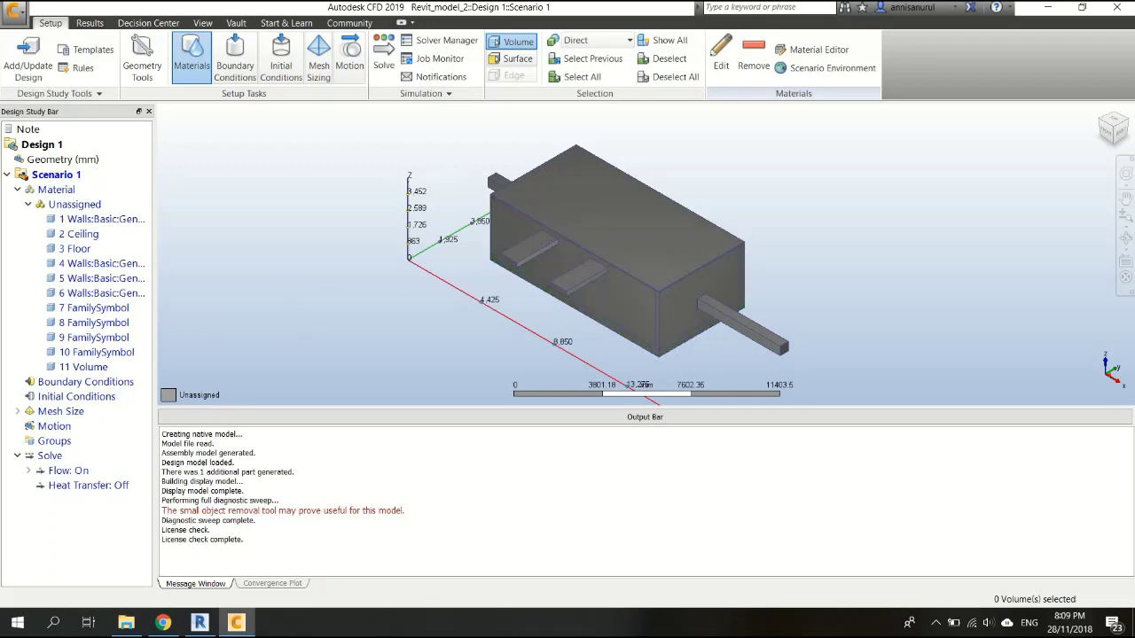
pyautogui.click(684, 264)
pyautogui.rightClick(684, 264)
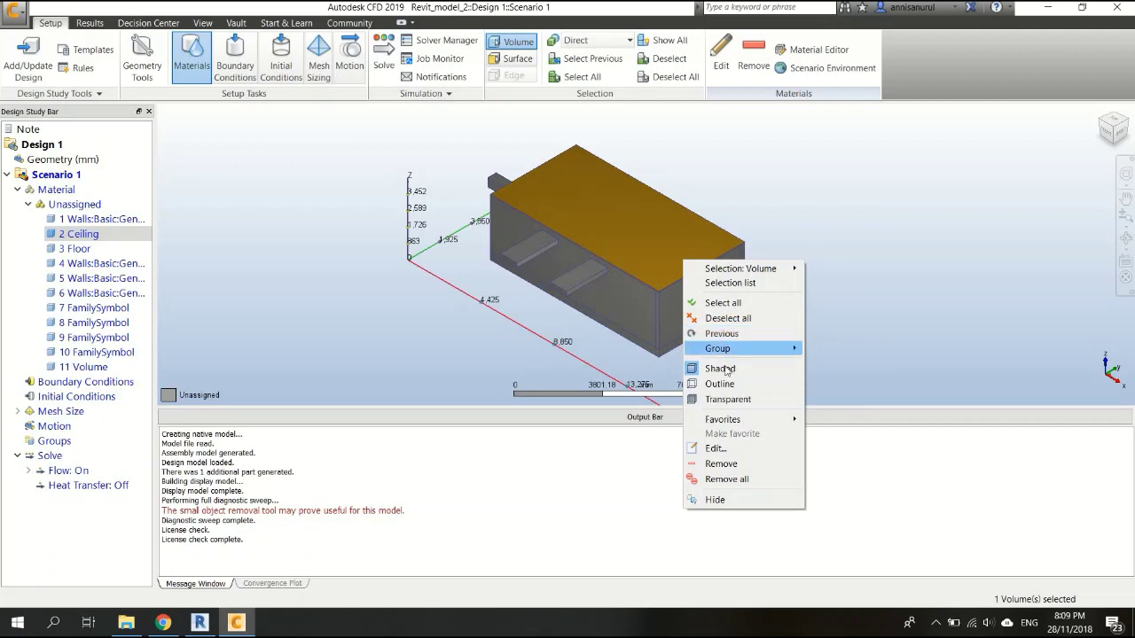
pyautogui.click(725, 500)
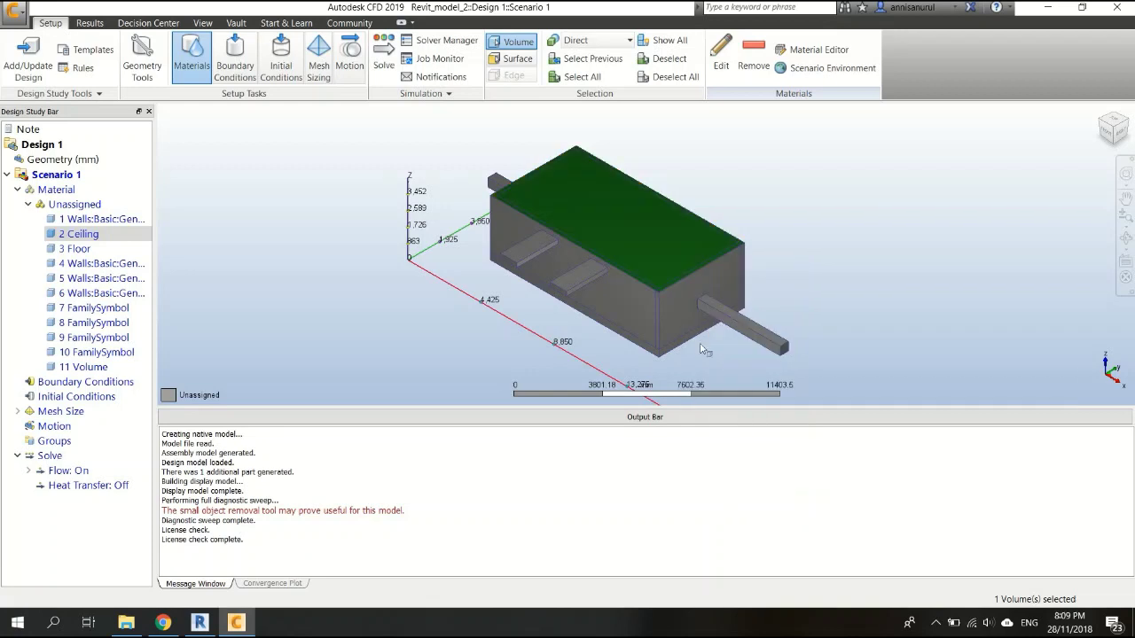
pyautogui.click(669, 257)
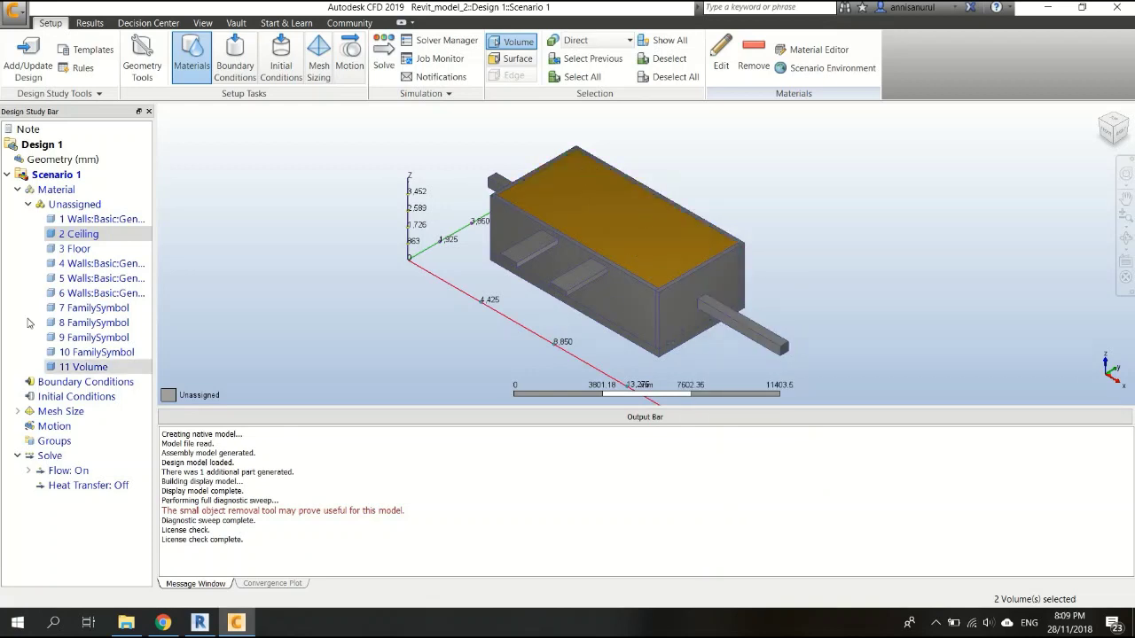